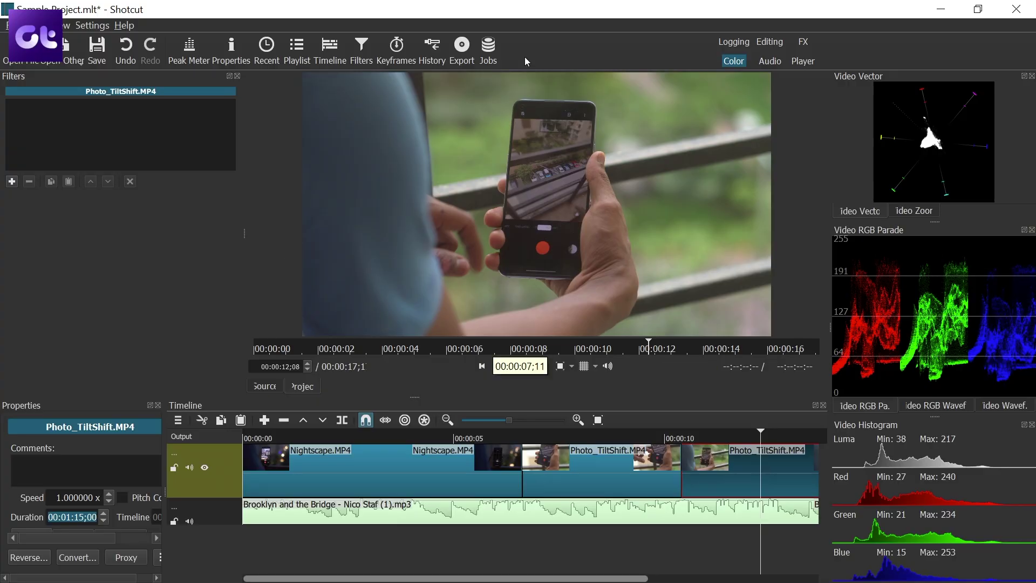
# - Bring up Shotcut's export settings and the Configure Hardware Encoder dialog (h264_amf, hevc_amf)
pyautogui.click(462, 49)
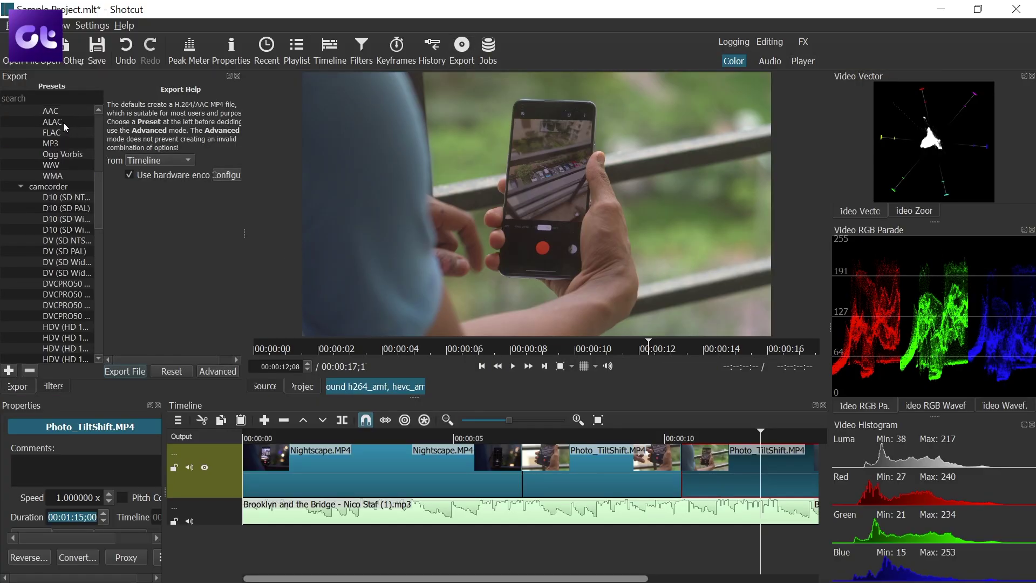
pyautogui.click(226, 175)
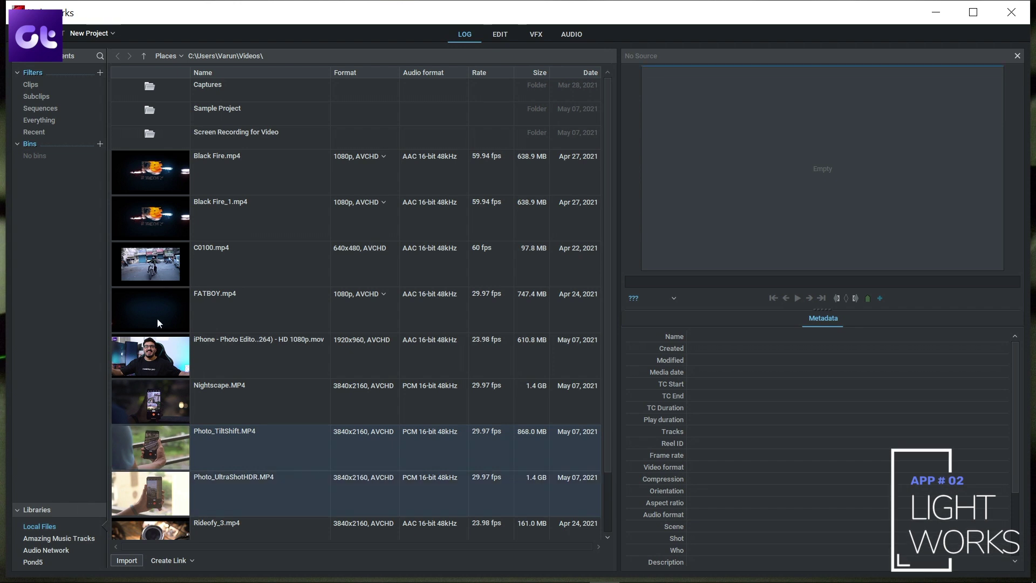
pyautogui.scroll(-3, 167, 233)
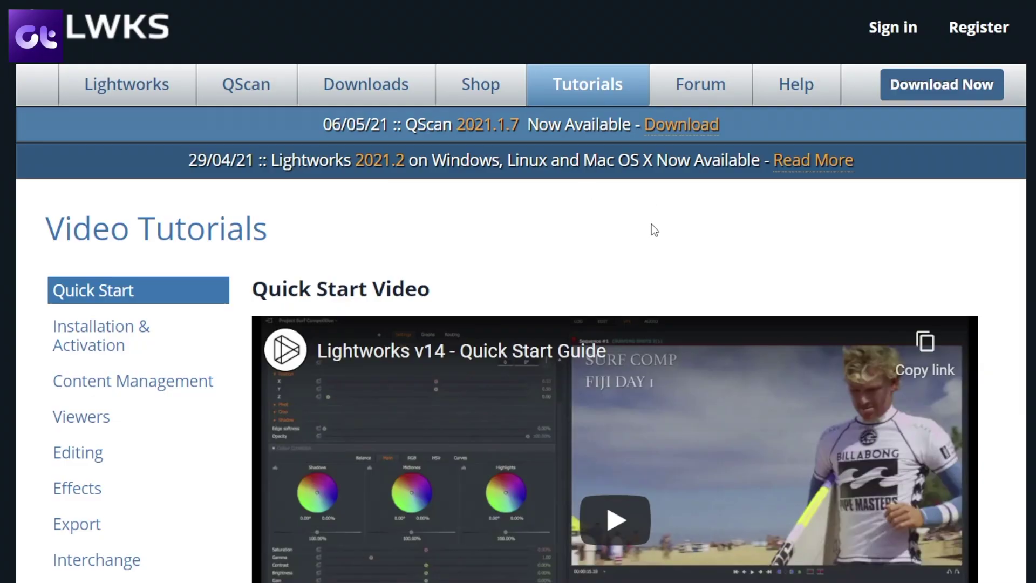
pyautogui.scroll(-3, 651, 223)
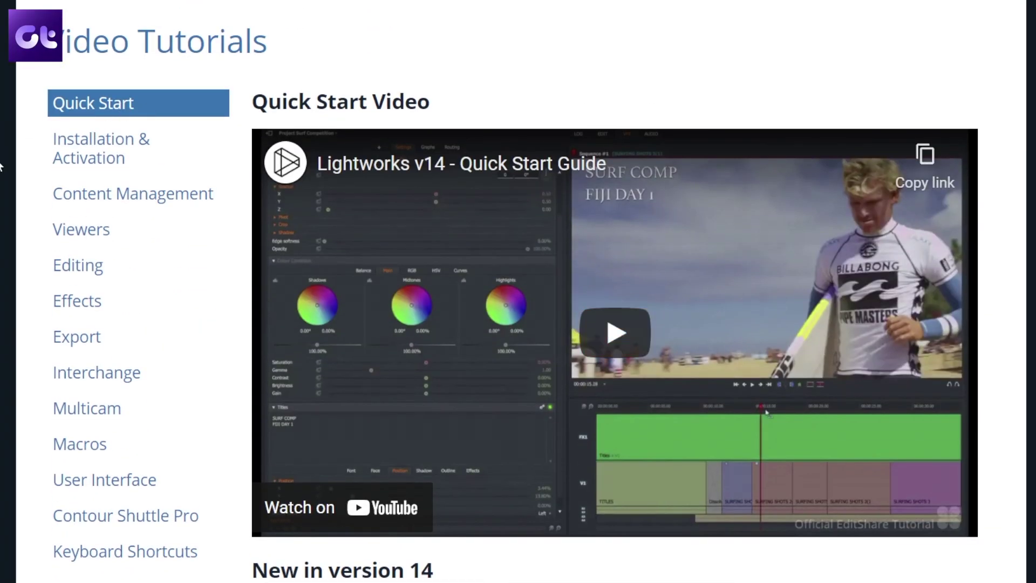
# - Shift the Midtones colour wheel in Lightworks' VFX Colour Correction to grade Sequence #1
pyautogui.click(95, 267)
pyautogui.scroll(-3, 79, 237)
pyautogui.scroll(3, 79, 237)
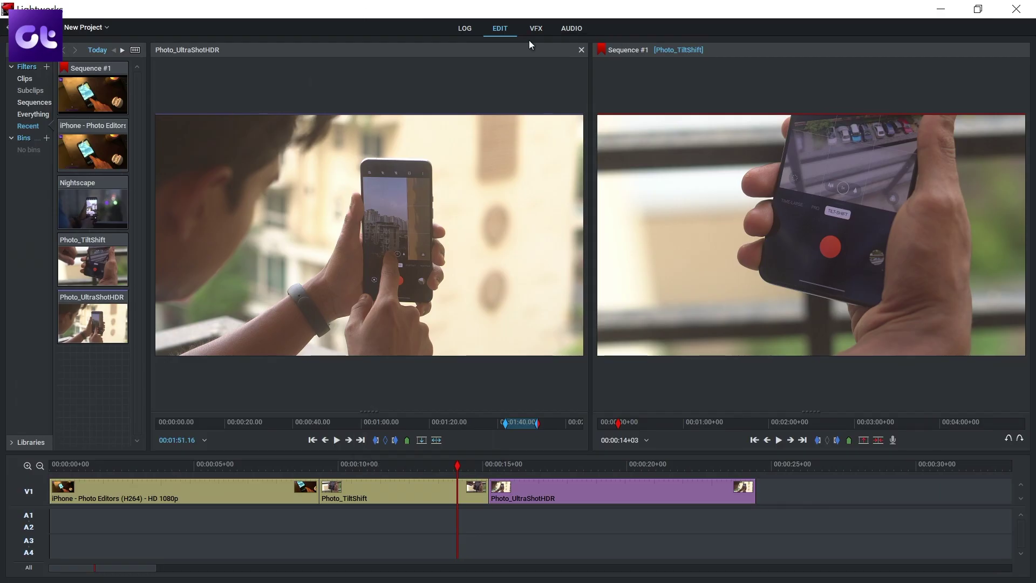
pyautogui.click(535, 28)
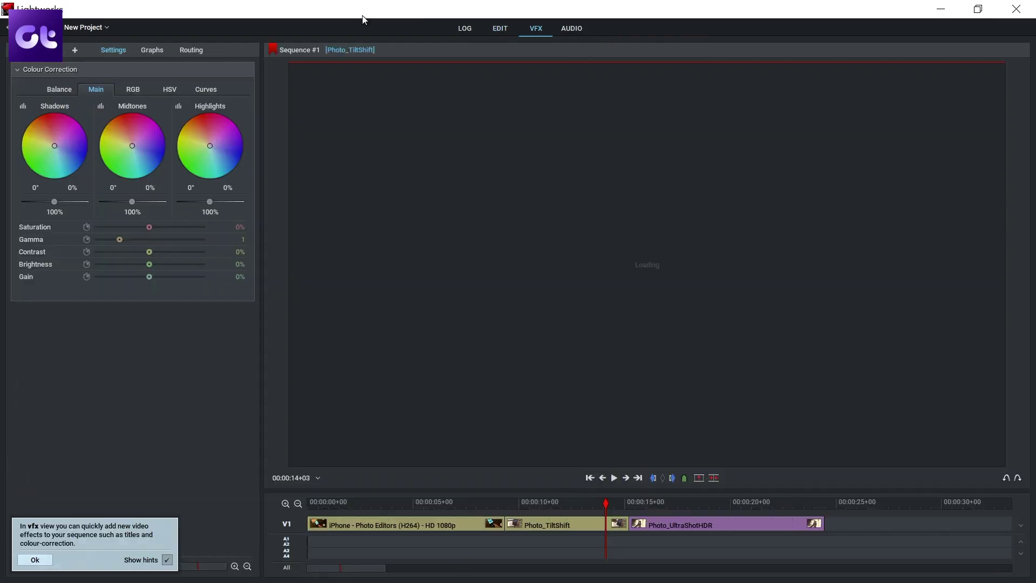
pyautogui.moveTo(132, 145); pyautogui.dragTo(137, 141)
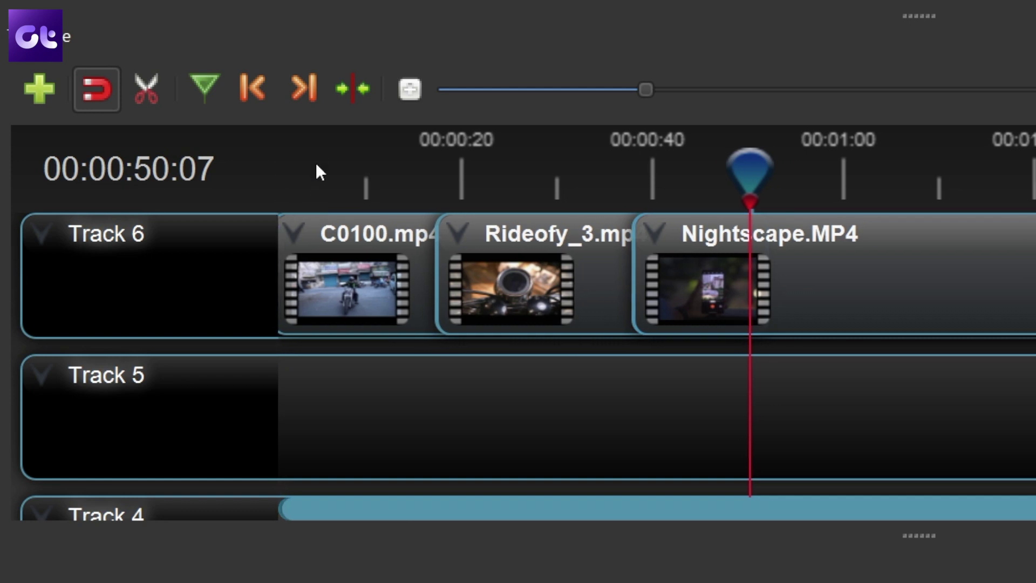
pyautogui.scroll(-5, 317, 137)
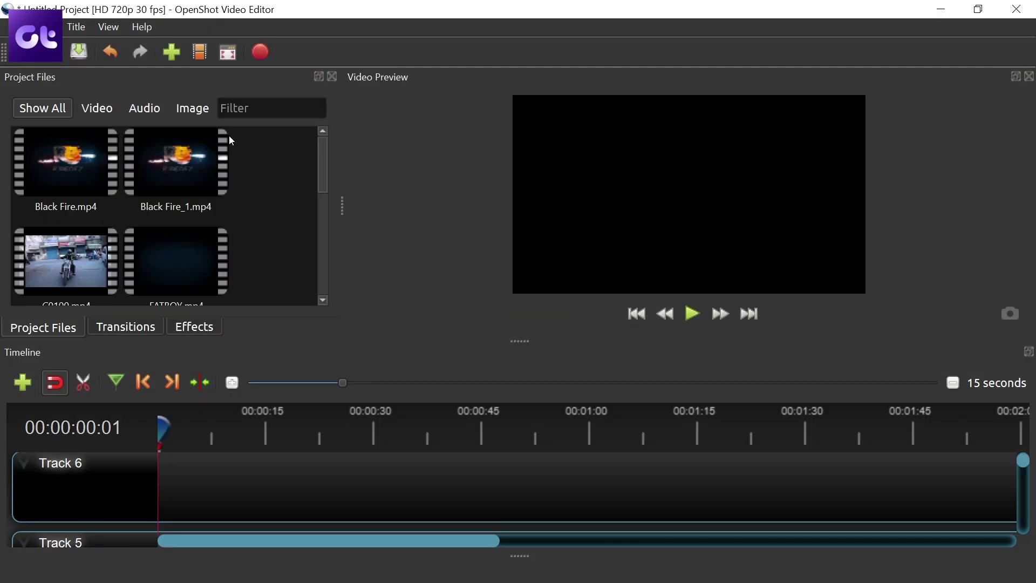
# - Widen OpenShot's Project Files panel so clips show in three thumbnail columns
pyautogui.moveTo(342, 206); pyautogui.dragTo(400, 207)
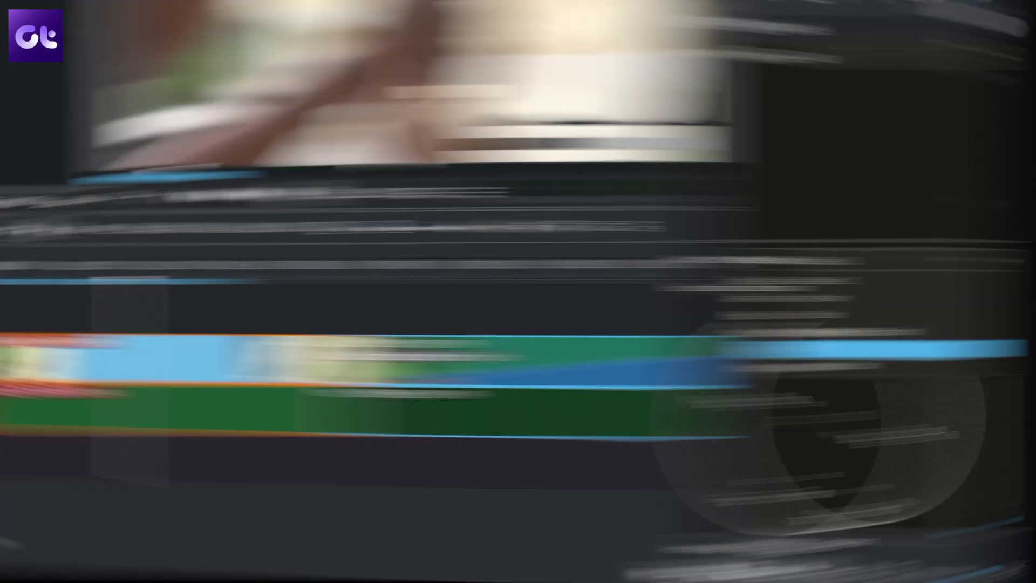
# - Add an opacity keyframe on Photo_TiltShift.MP4 and choose the DNxHD 1080p 30 fps 220 Mb/s transcode profile
pyautogui.press('Down')
pyautogui.press('Down')
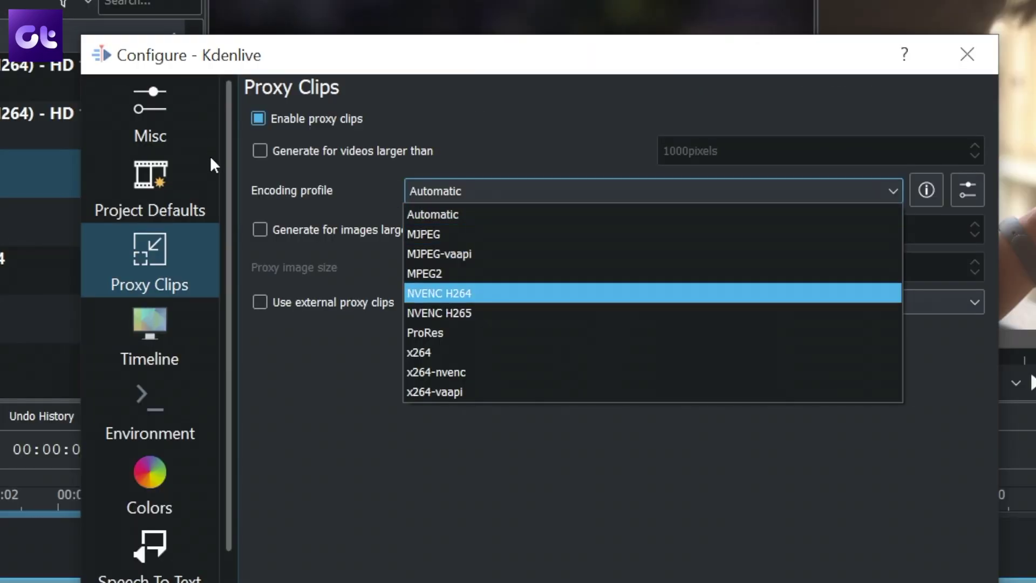
pyautogui.press('Down')
pyautogui.press('Down')
pyautogui.press('Down')
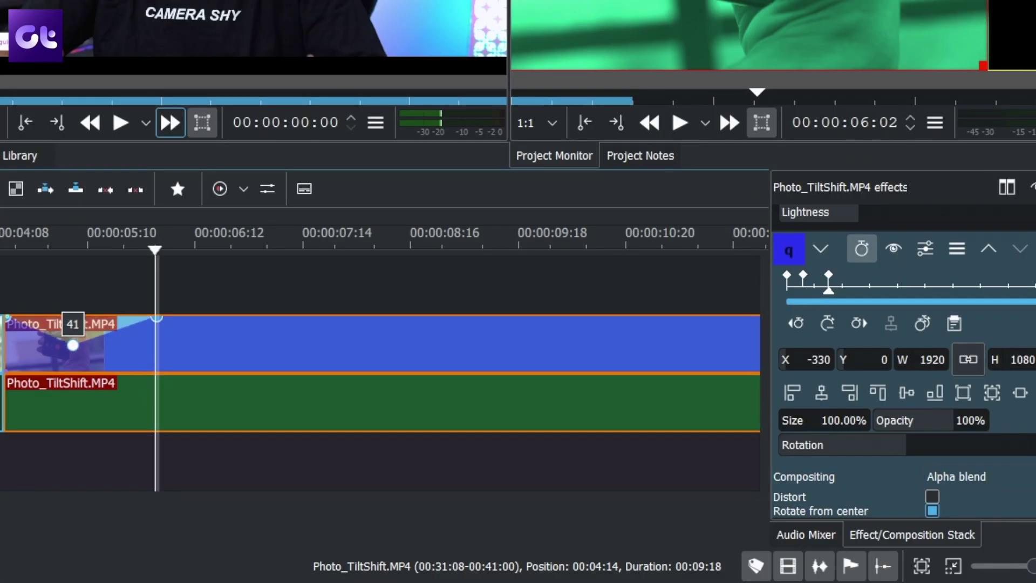
pyautogui.moveTo(167, 324); pyautogui.dragTo(185, 339)
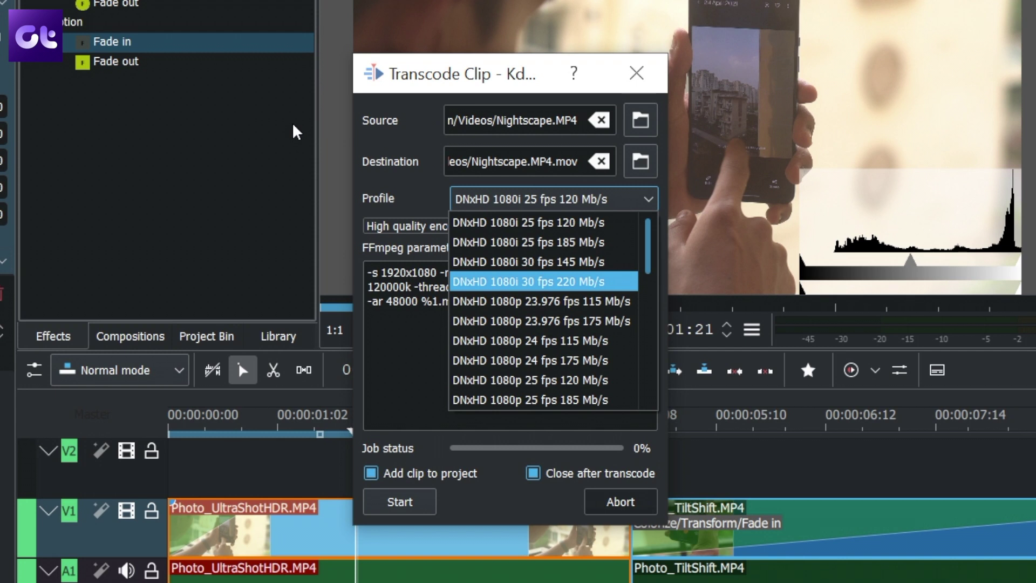
pyautogui.press('Down')
pyautogui.press('Down')
pyautogui.press('Down')
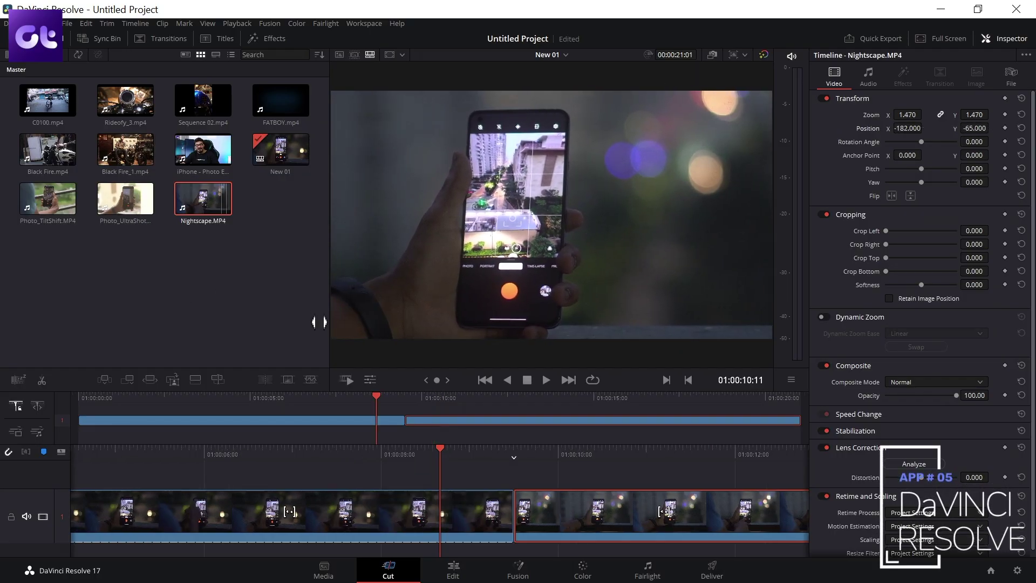
# - Play the Nightscape timeline on Resolve's Cut page before delivering as QuickTime H.264 1920x1080
pyautogui.press('space')
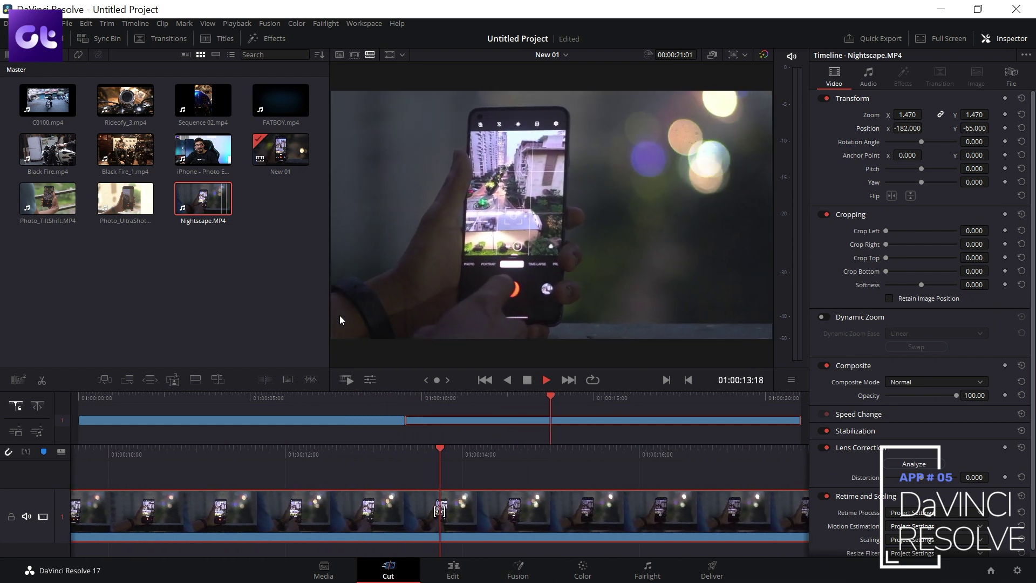